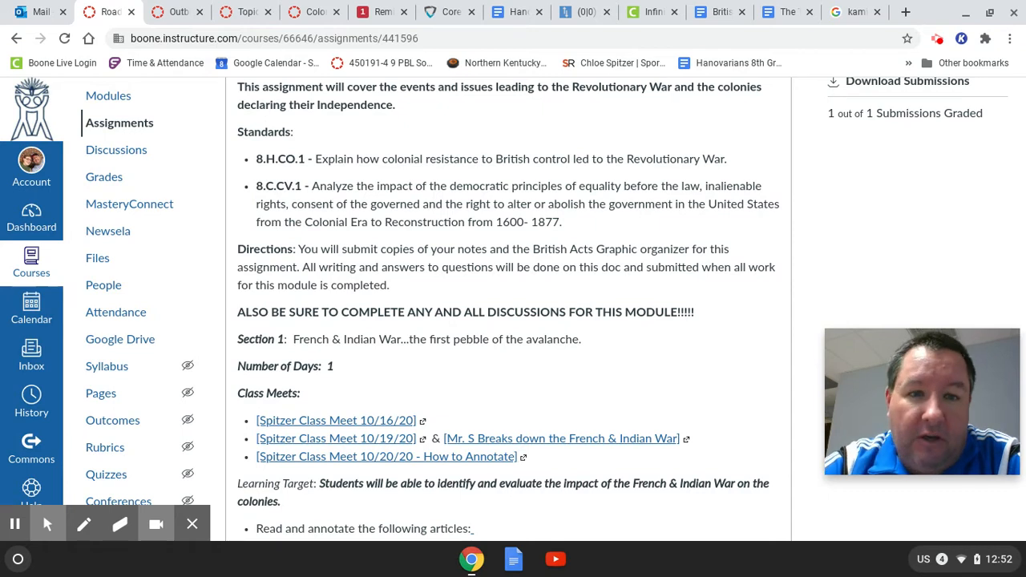
Open the Proclamation of 1763 Newsela article from Section 2 of the assignment.
{"action": "scroll", "coordinate": [707, 291], "scroll_direction": "down", "scroll_amount": 4}
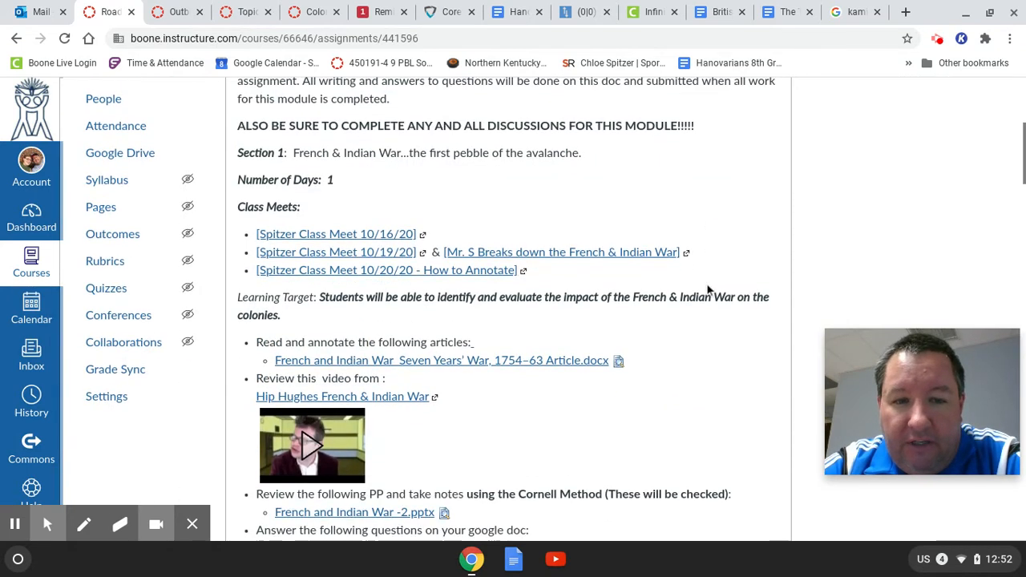
{"action": "scroll", "coordinate": [711, 290], "scroll_direction": "down", "scroll_amount": 5}
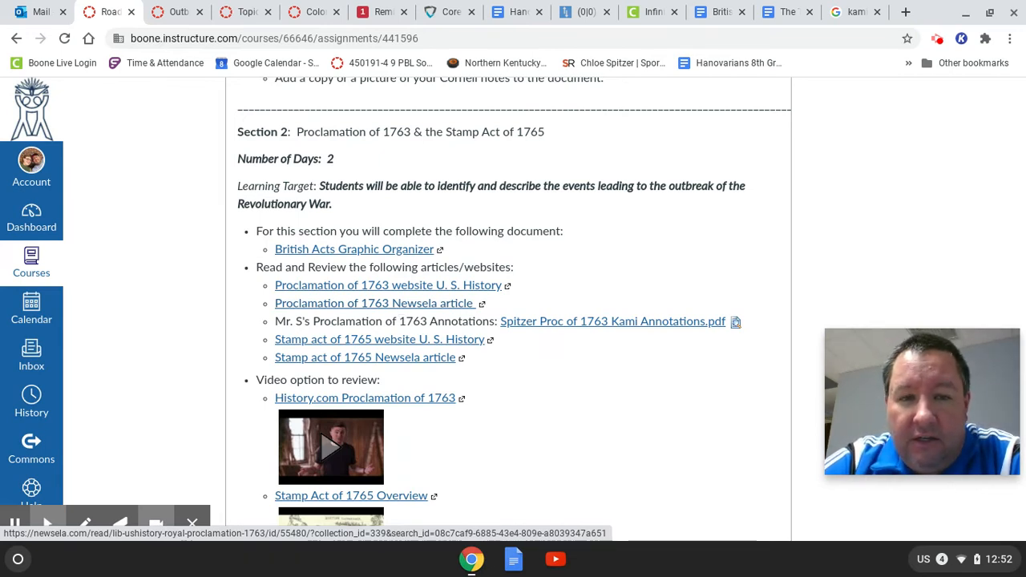
{"action": "left_click", "coordinate": [398, 305]}
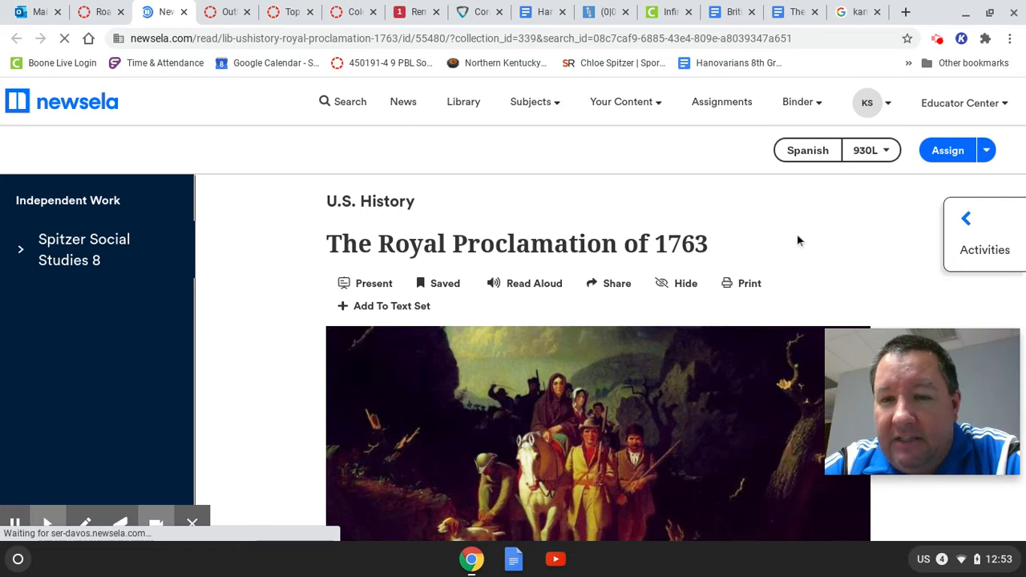
Generate the article-only print version of The Royal Proclamation of 1763 and download it as a PDF.
{"action": "scroll", "coordinate": [798, 240], "scroll_direction": "down", "scroll_amount": 1}
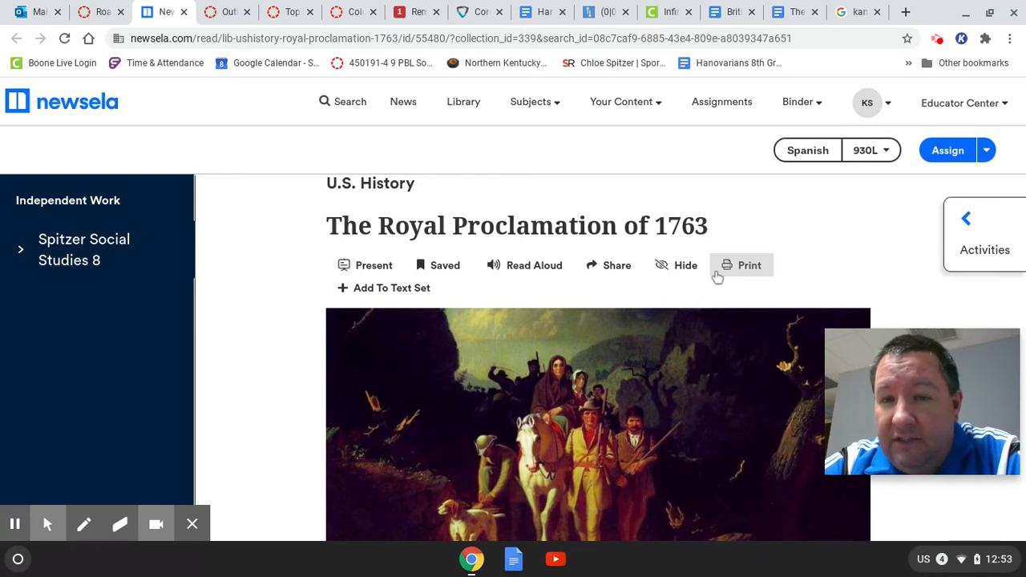
{"action": "left_click", "coordinate": [742, 269]}
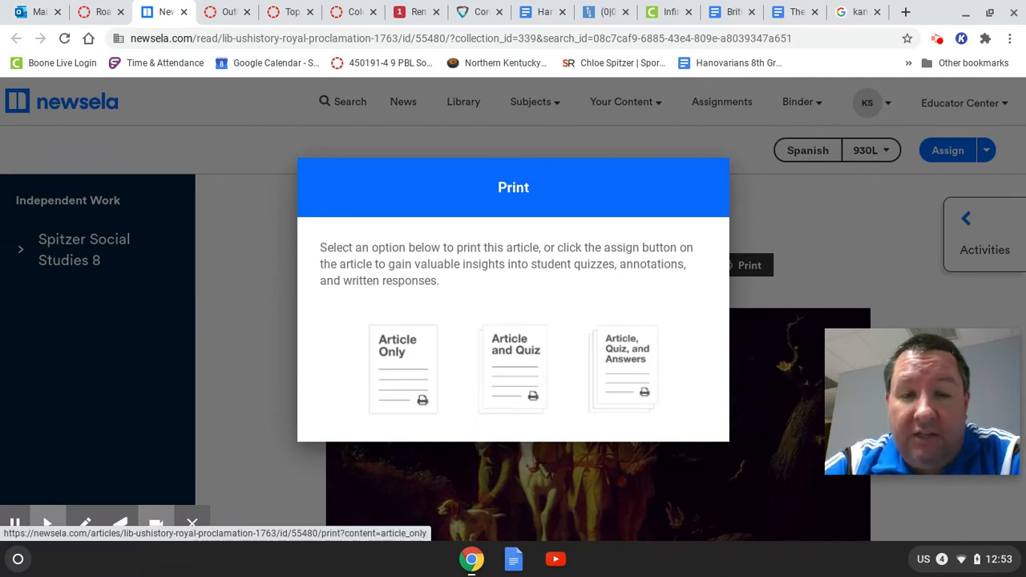
{"action": "left_click", "coordinate": [399, 362]}
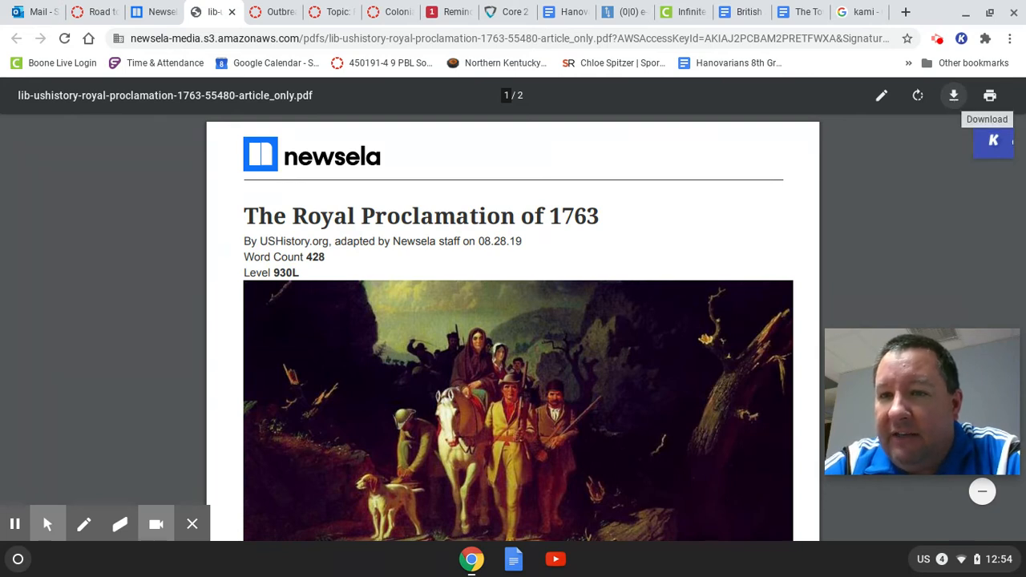
{"action": "left_click", "coordinate": [954, 96]}
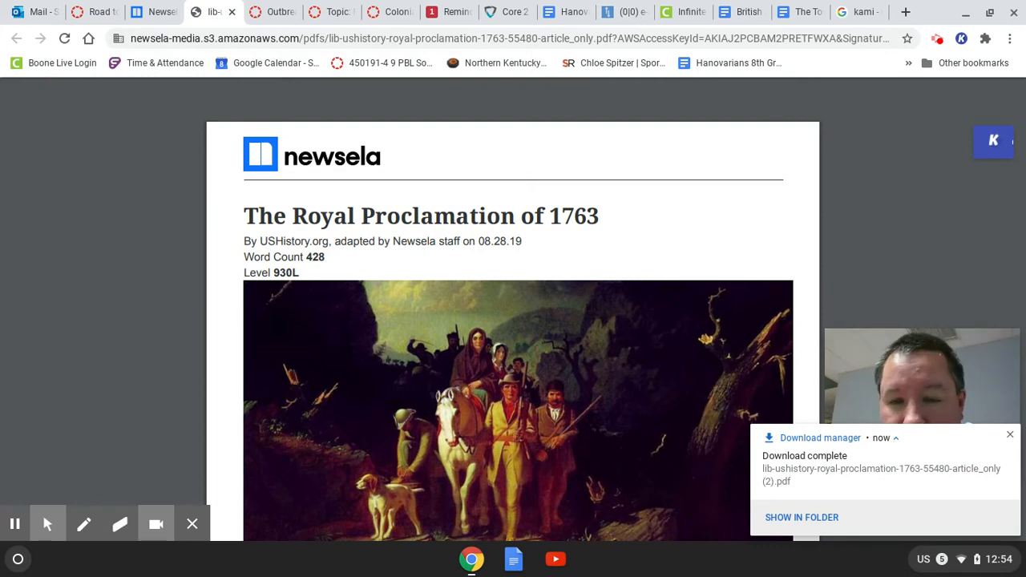
Close the PDF and Newsela article pages and launch the Kami extension.
{"action": "left_click", "coordinate": [232, 11]}
{"action": "left_click", "coordinate": [172, 13]}
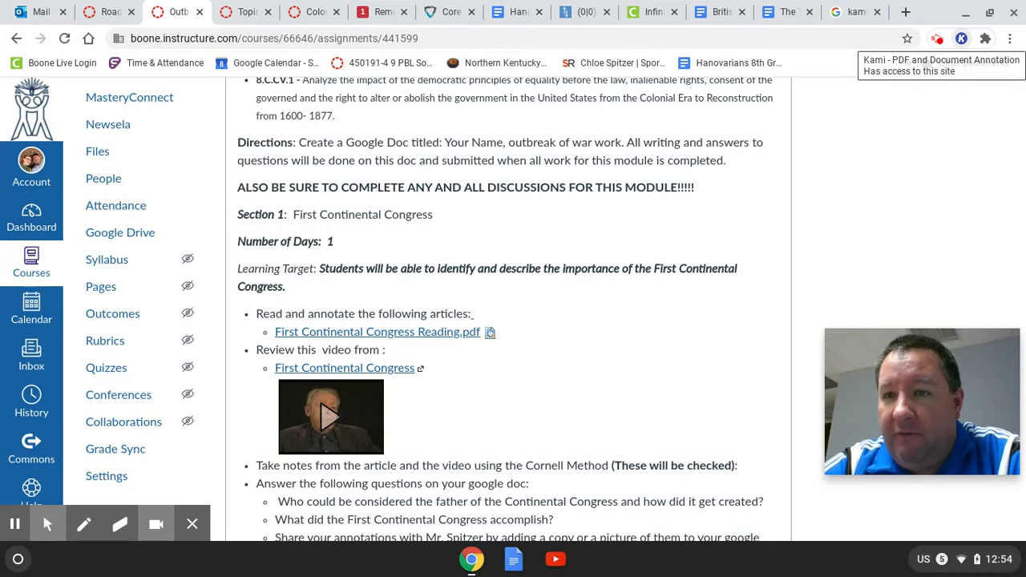
{"action": "left_click", "coordinate": [962, 40]}
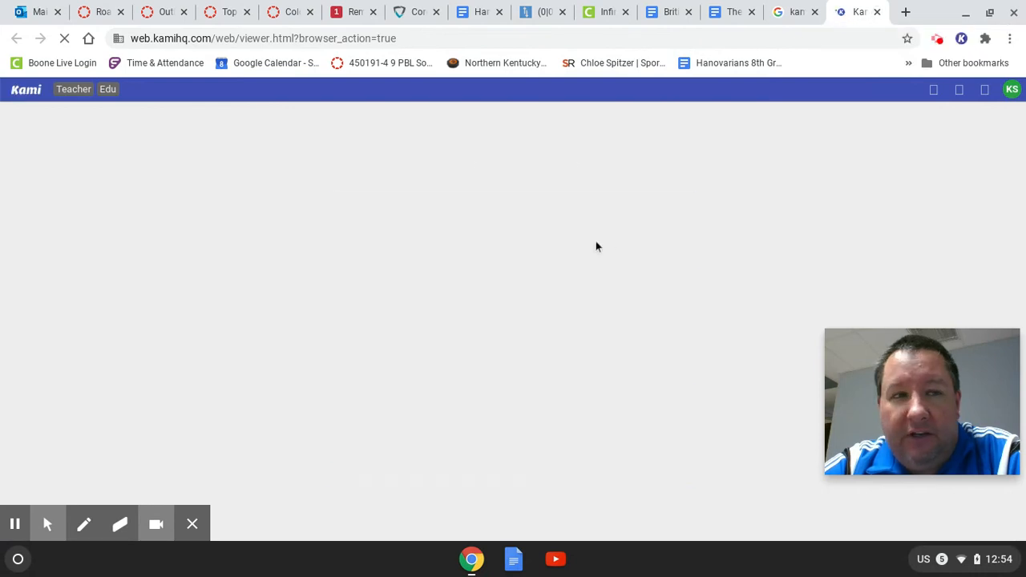
Reach Kami through the Google search results, sign in on its website, and close that extra page.
{"action": "left_click", "coordinate": [796, 12]}
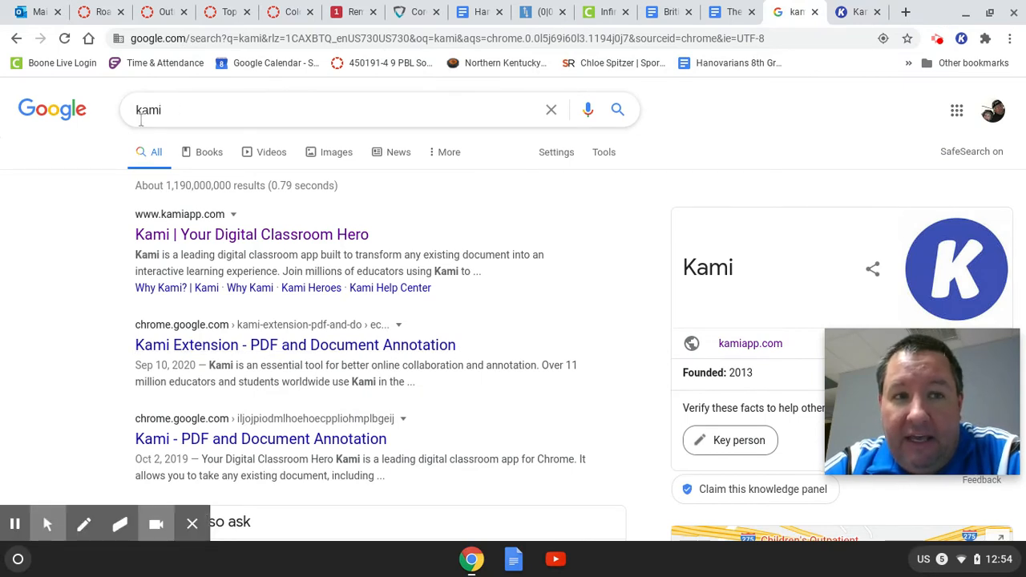
{"action": "left_click", "coordinate": [214, 234]}
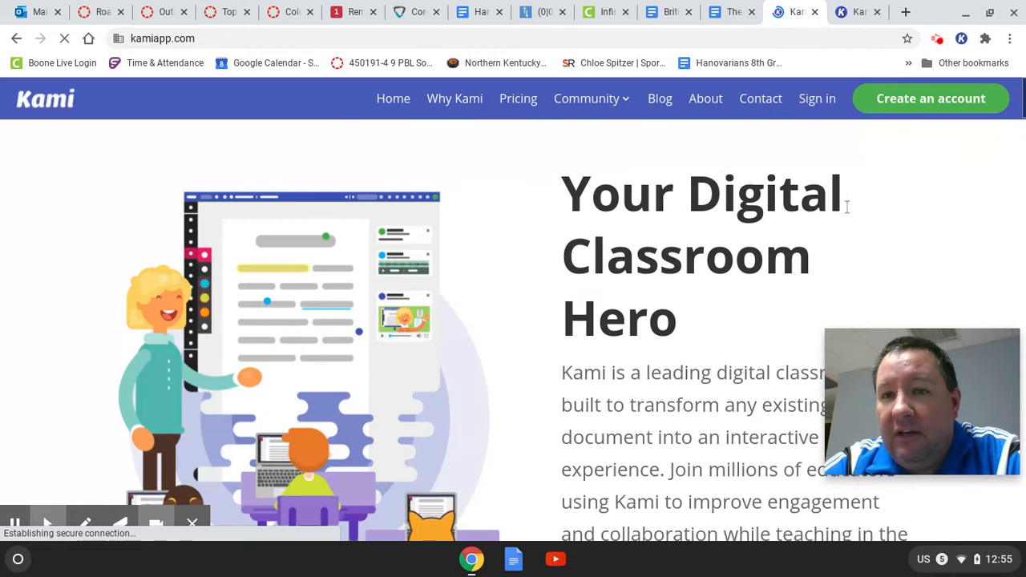
{"action": "left_click", "coordinate": [818, 98]}
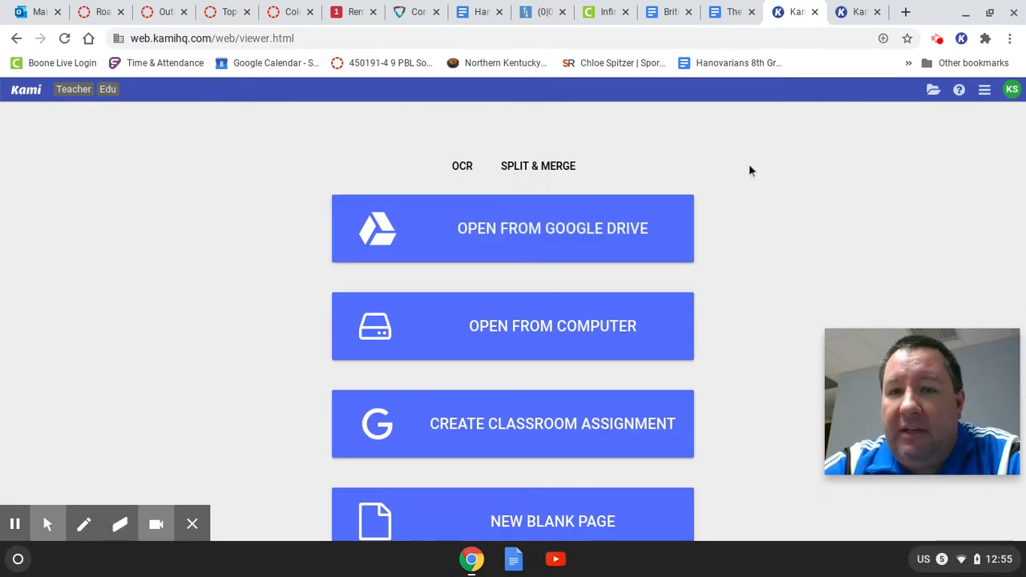
{"action": "left_click", "coordinate": [815, 11]}
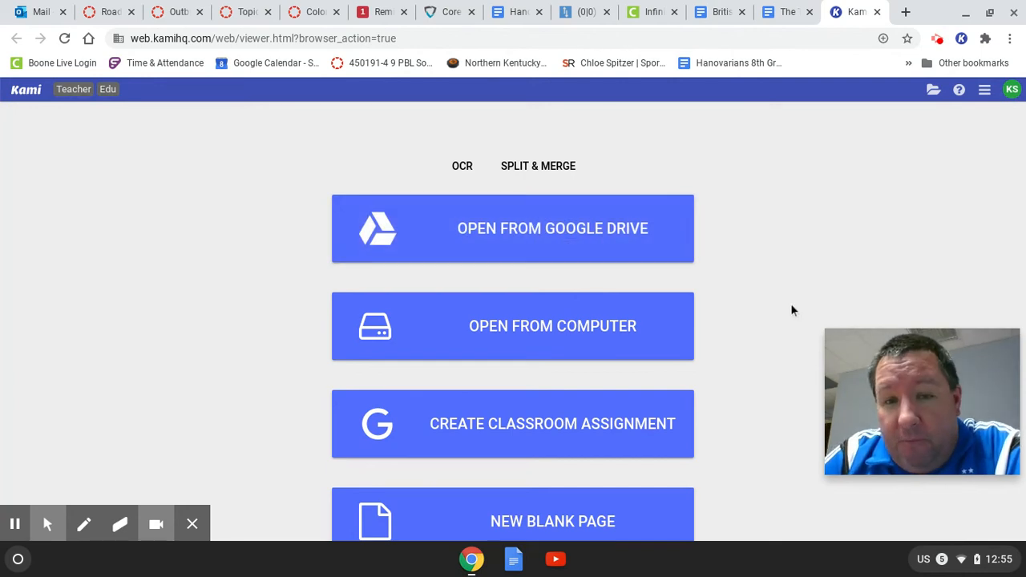
Open lib-ushistory-royal-proclamation-1763-55480-article_only (2).pdf from the computer in Kami as a new copy.
{"action": "left_click", "coordinate": [521, 330]}
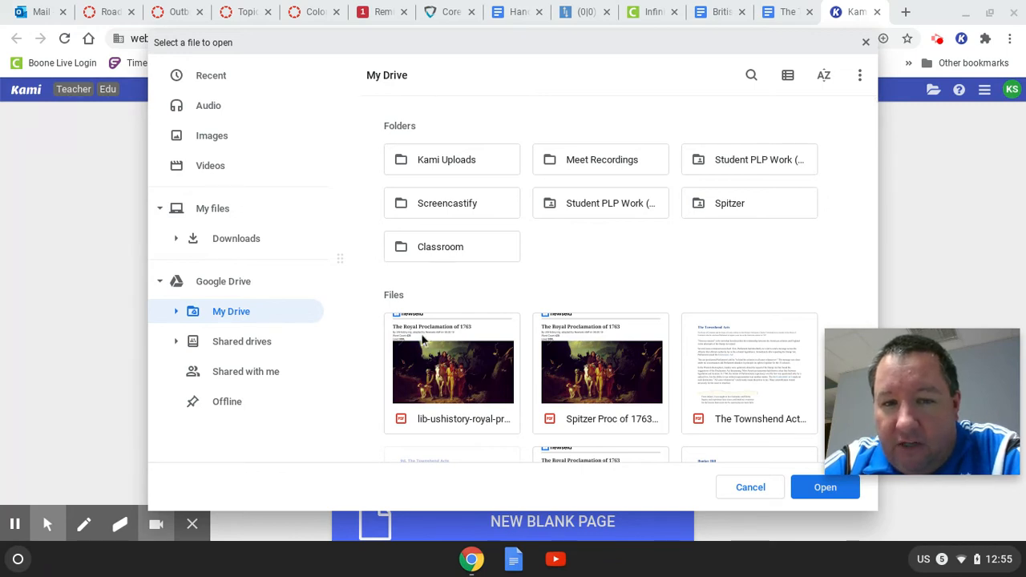
{"action": "left_click", "coordinate": [441, 421]}
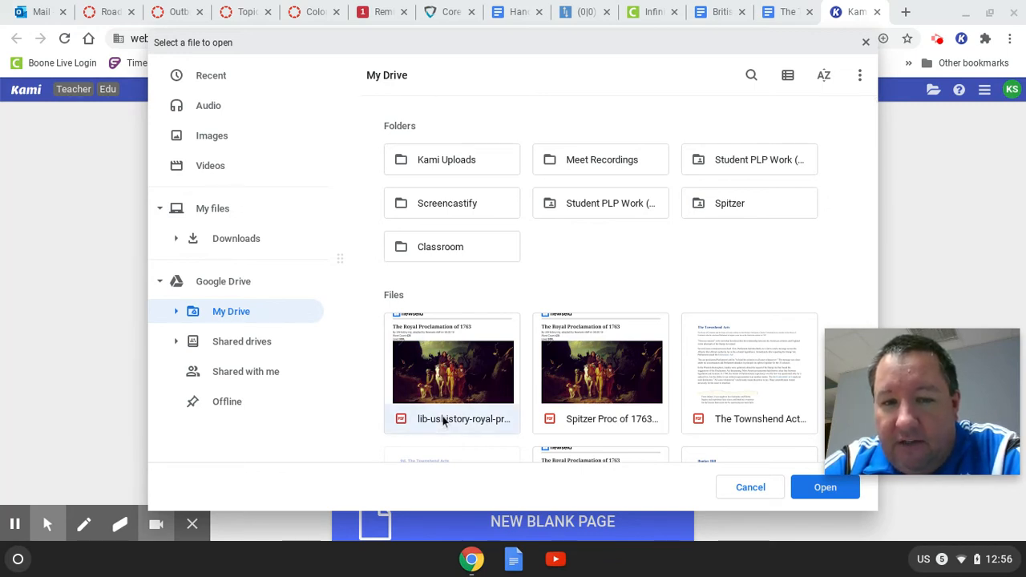
{"action": "left_click", "coordinate": [823, 487]}
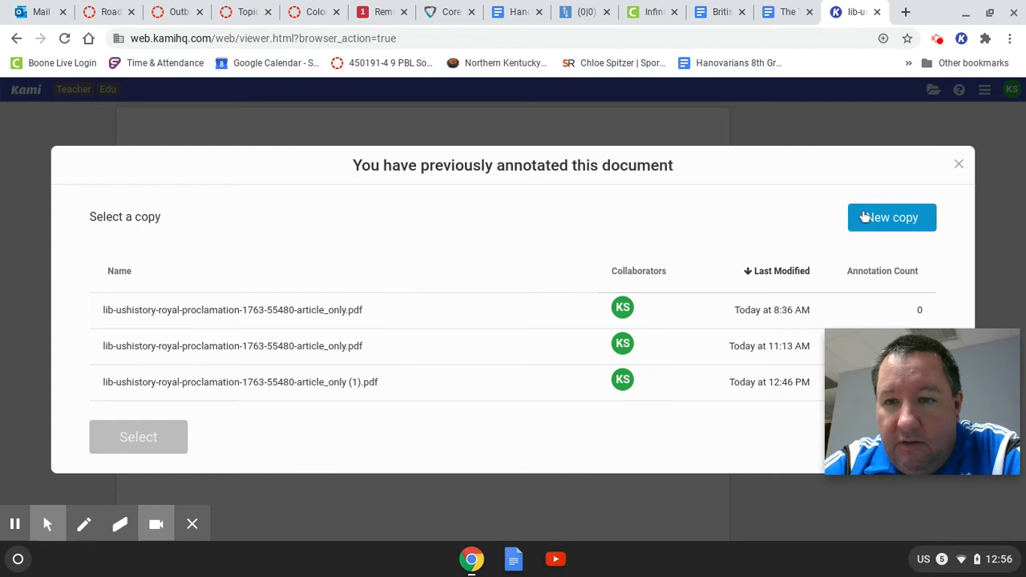
{"action": "left_click", "coordinate": [890, 217]}
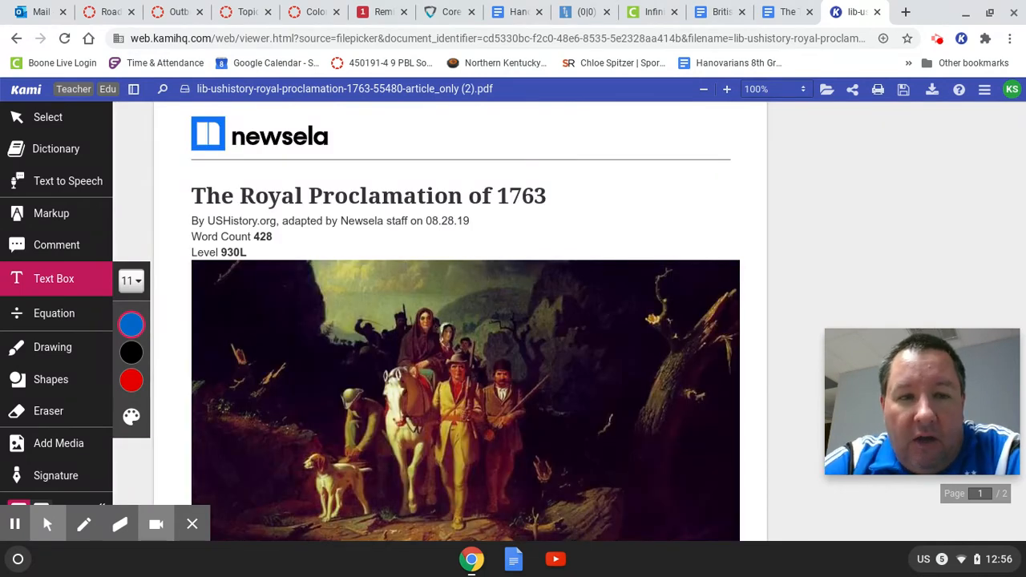
Highlight the sentence "The new land created a number of new problems for the British." in green and save the file to Drive.
{"action": "scroll", "coordinate": [612, 222], "scroll_direction": "down", "scroll_amount": 6}
{"action": "scroll", "coordinate": [629, 245], "scroll_direction": "down", "scroll_amount": 6}
{"action": "scroll", "coordinate": [630, 246], "scroll_direction": "up", "scroll_amount": 9}
{"action": "scroll", "coordinate": [630, 246], "scroll_direction": "up", "scroll_amount": 2}
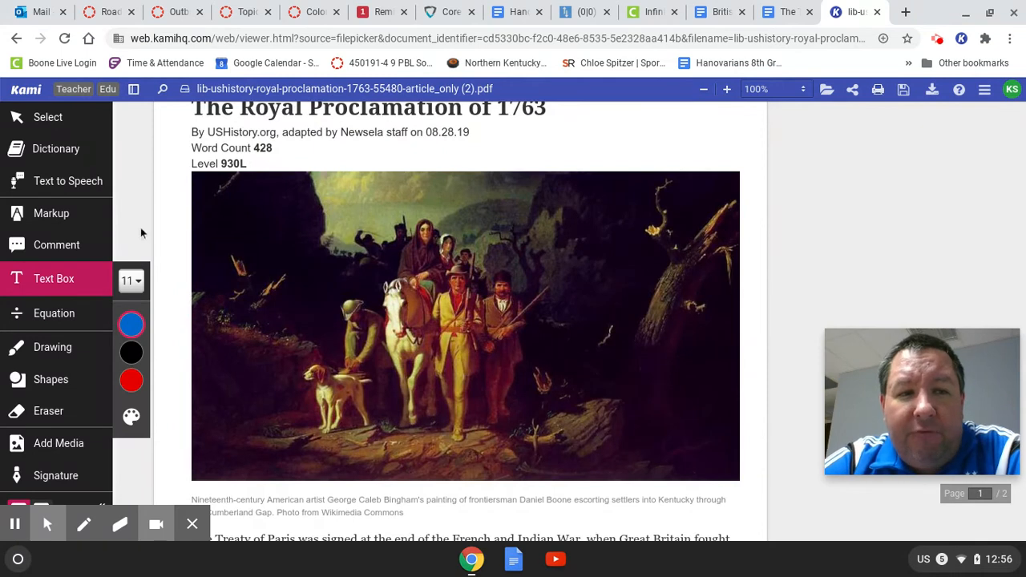
{"action": "left_click", "coordinate": [50, 221]}
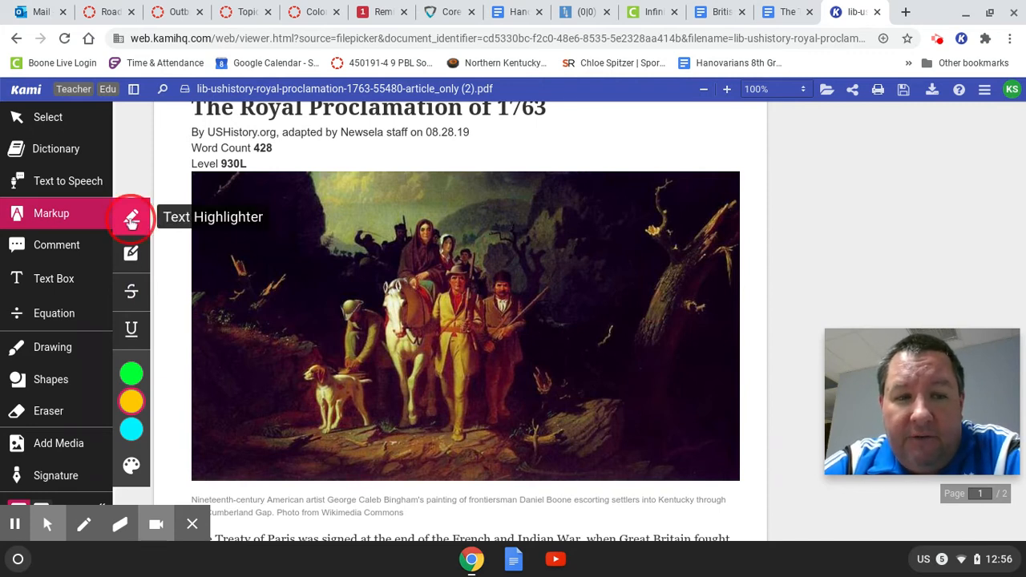
{"action": "left_click", "coordinate": [131, 373]}
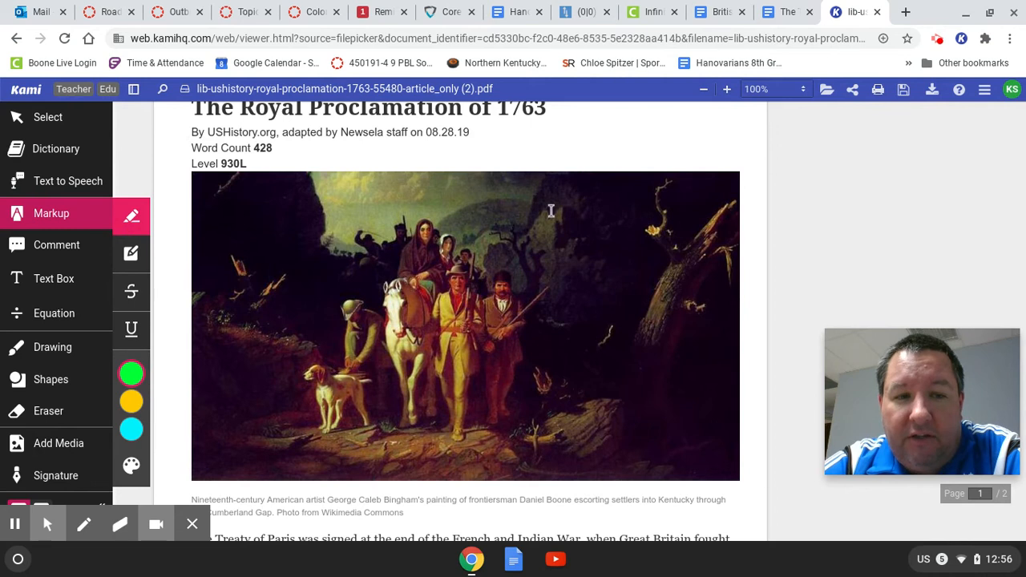
{"action": "scroll", "coordinate": [712, 210], "scroll_direction": "down", "scroll_amount": 1}
{"action": "scroll", "coordinate": [712, 210], "scroll_direction": "down", "scroll_amount": 5}
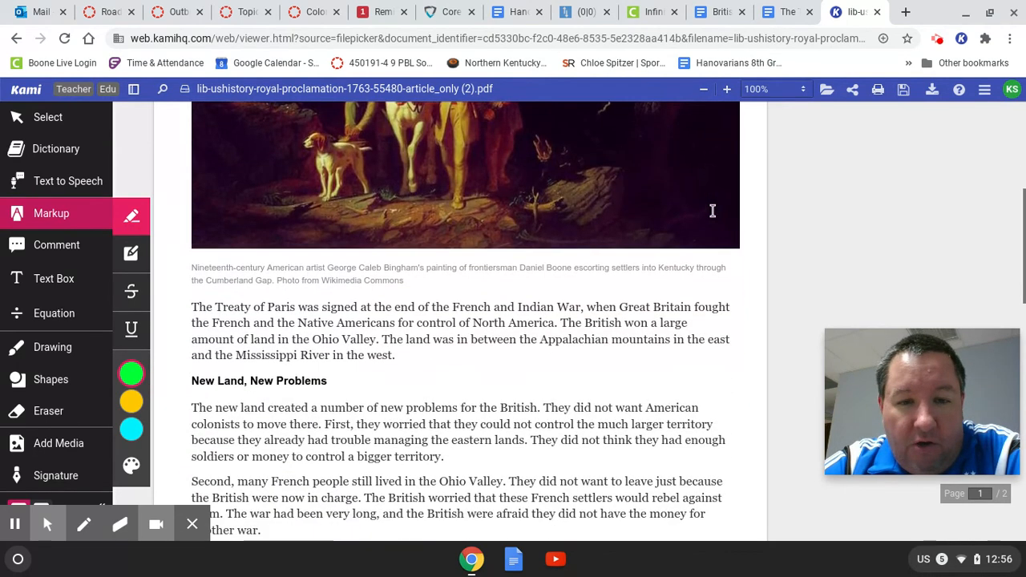
{"action": "scroll", "coordinate": [712, 210], "scroll_direction": "down", "scroll_amount": 2}
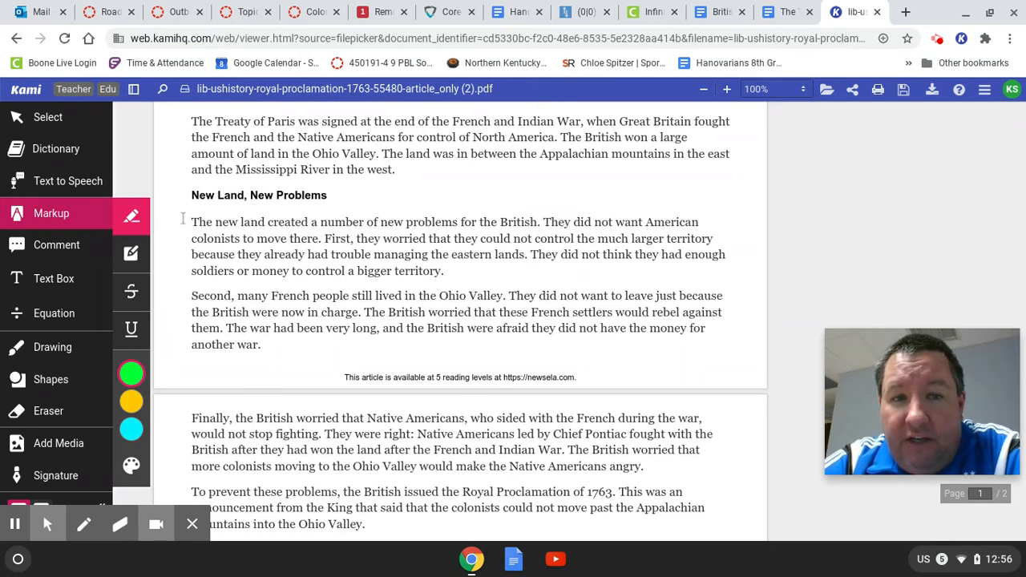
{"action": "left_click_drag", "start_coordinate": [190, 222], "coordinate": [542, 223]}
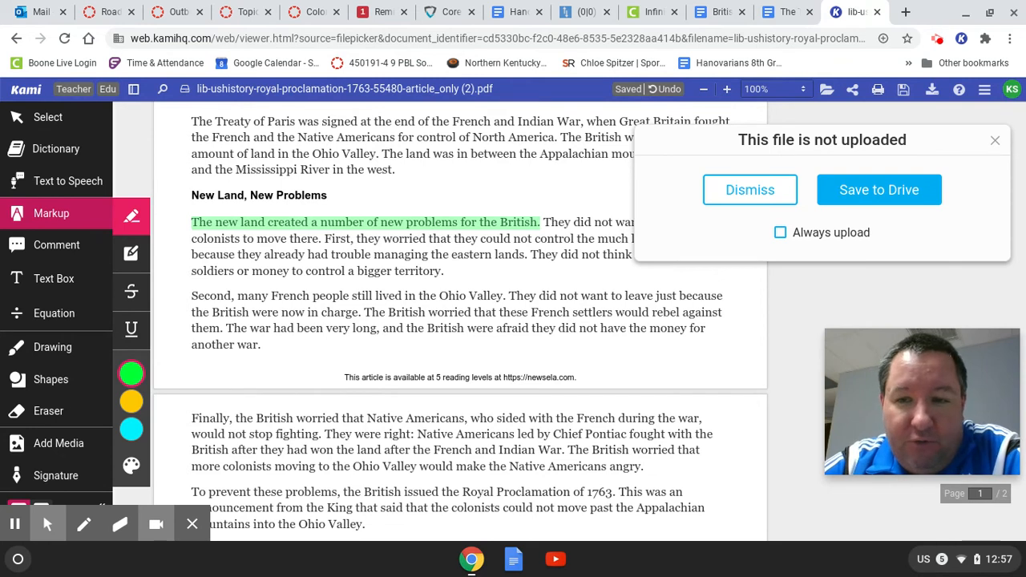
{"action": "left_click", "coordinate": [859, 195]}
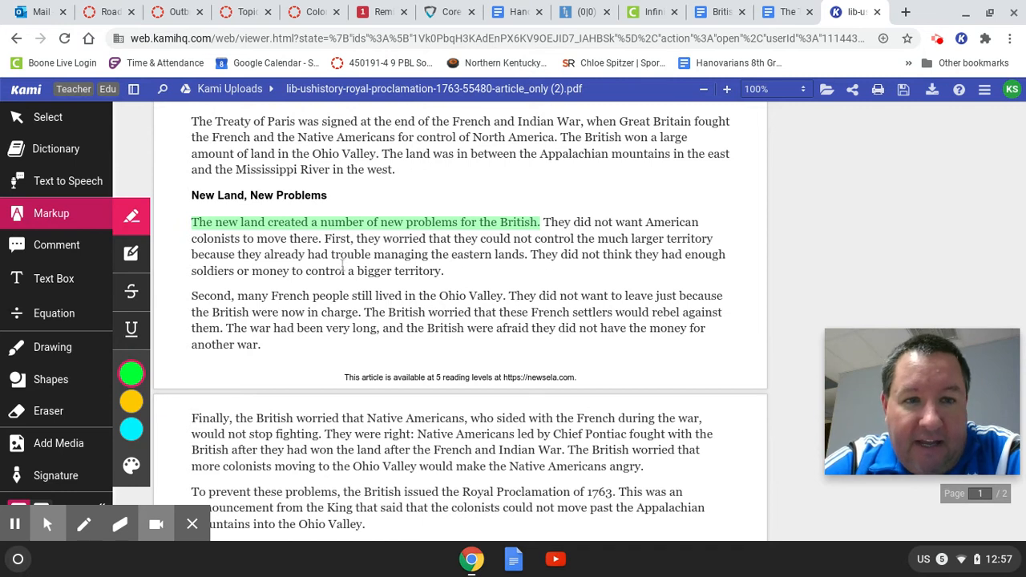
Highlight "Second, many French people still lived in the Ohio Valley." in green and box-highlight the whole paragraph starting with "Finally" in the same colour.
{"action": "left_click_drag", "start_coordinate": [192, 297], "coordinate": [505, 297]}
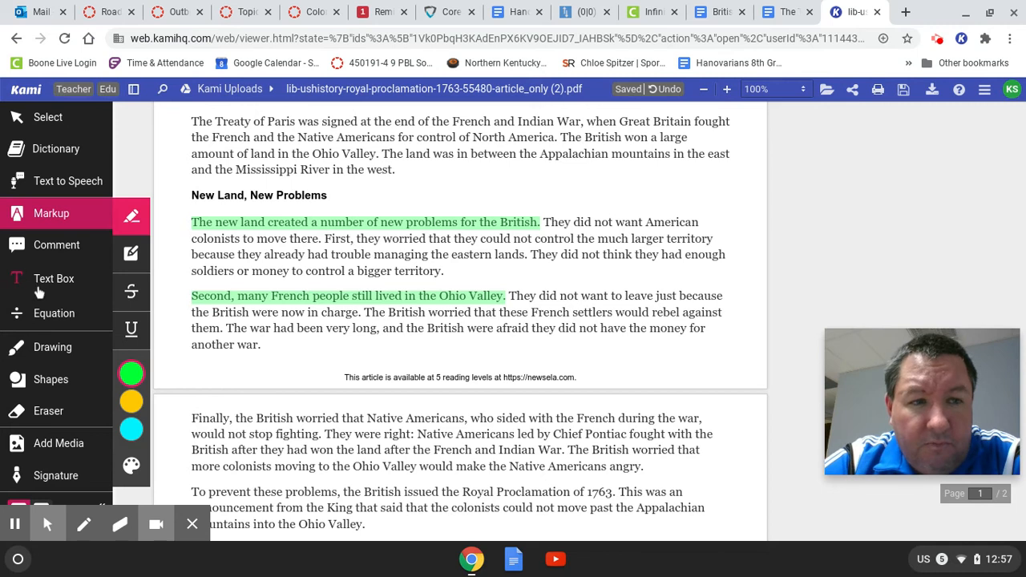
{"action": "left_click", "coordinate": [135, 254]}
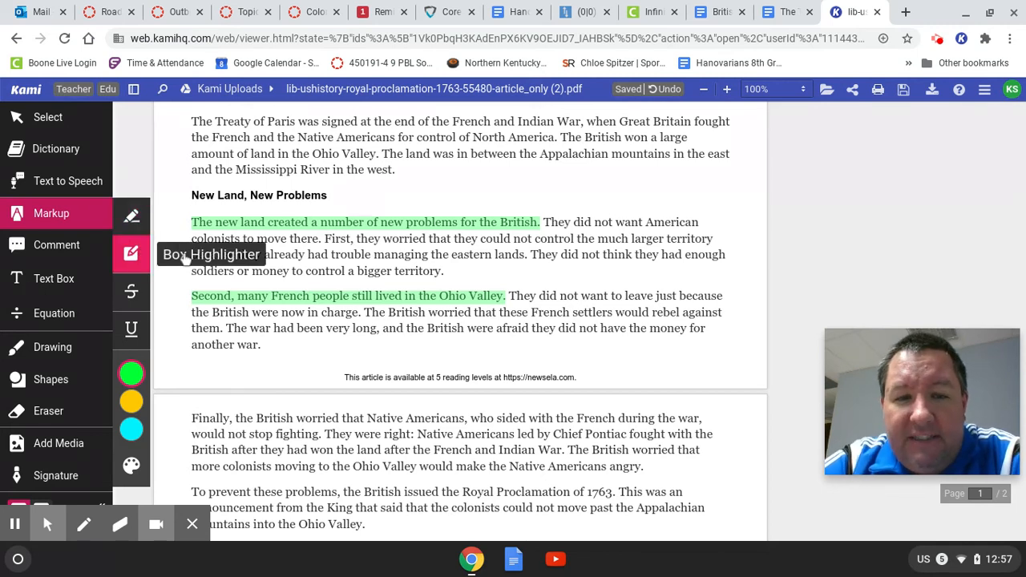
{"action": "scroll", "coordinate": [337, 389], "scroll_direction": "down", "scroll_amount": 2}
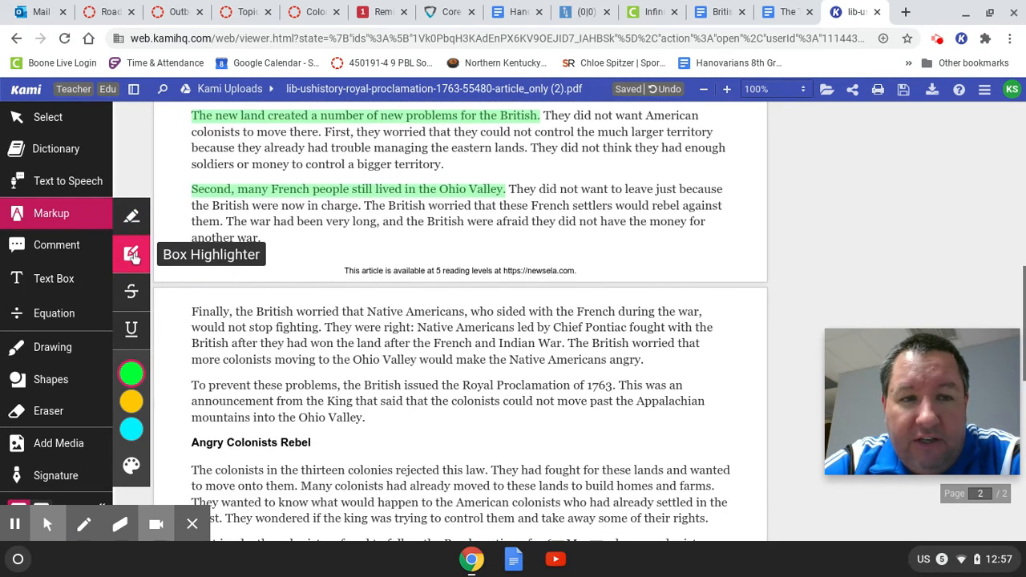
{"action": "mouse_move", "coordinate": [197, 300]}
{"action": "left_mouse_down"}
{"action": "mouse_move", "coordinate": [201, 335]}
{"action": "mouse_move", "coordinate": [307, 367]}
{"action": "mouse_move", "coordinate": [717, 370]}
{"action": "left_mouse_up"}
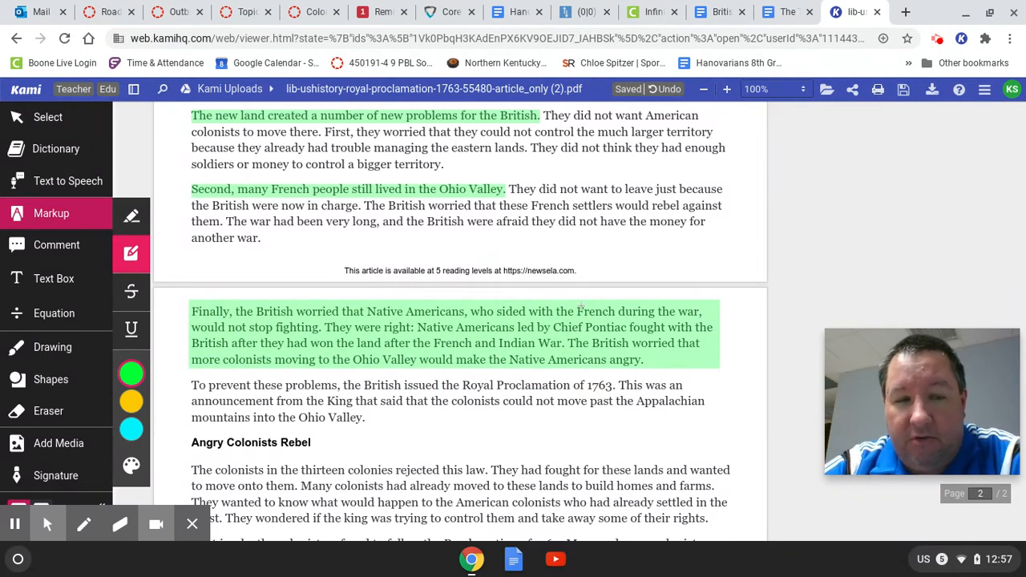
Add the comment "What is the Treaty of Paris" to the words "Treaty of Paris" in the opening paragraph.
{"action": "left_click", "coordinate": [68, 250]}
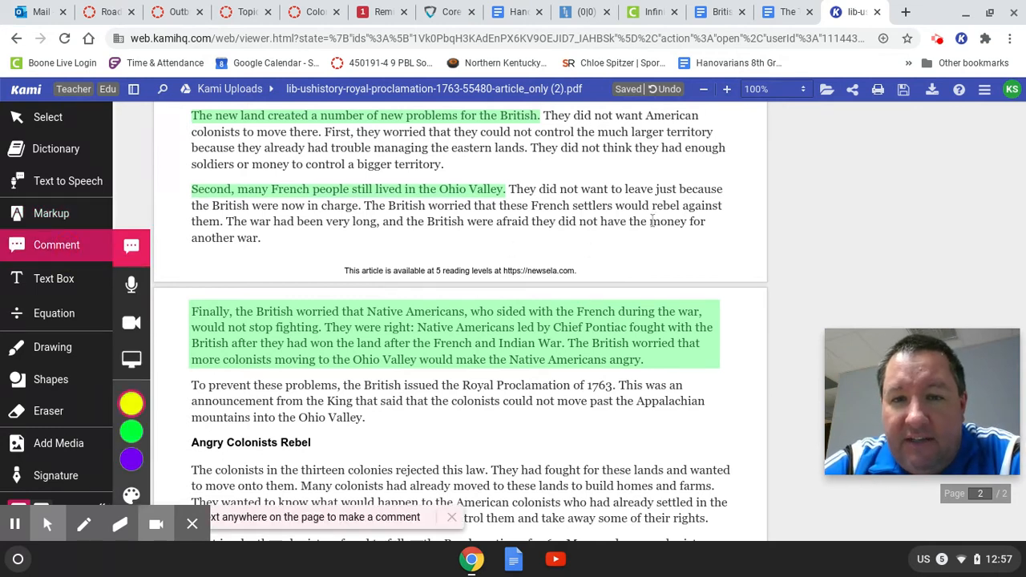
{"action": "scroll", "coordinate": [654, 221], "scroll_direction": "up", "scroll_amount": 1}
{"action": "scroll", "coordinate": [653, 221], "scroll_direction": "up", "scroll_amount": 3}
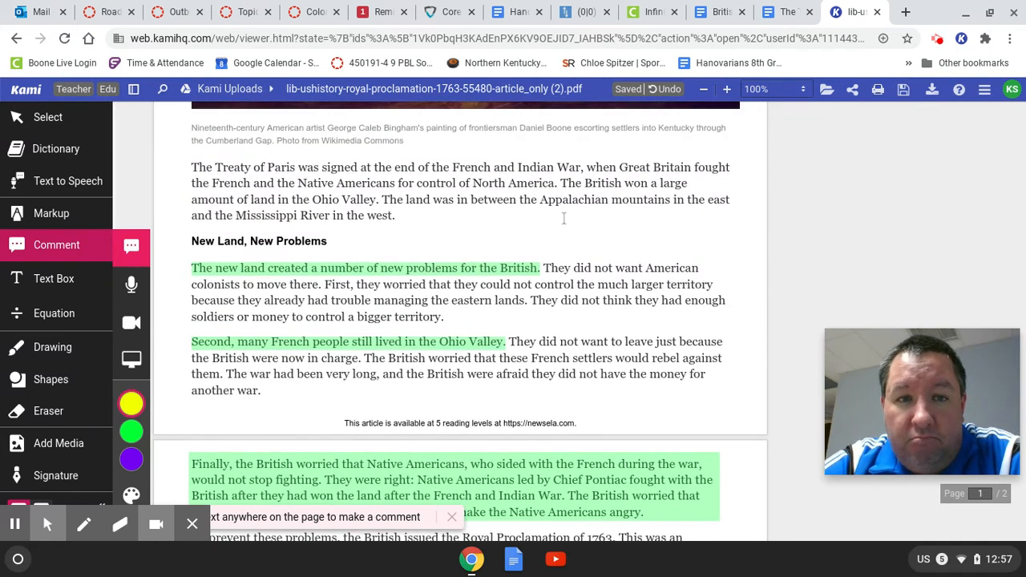
{"action": "left_click", "coordinate": [216, 166]}
{"action": "left_click_drag", "start_coordinate": [216, 166], "coordinate": [296, 167]}
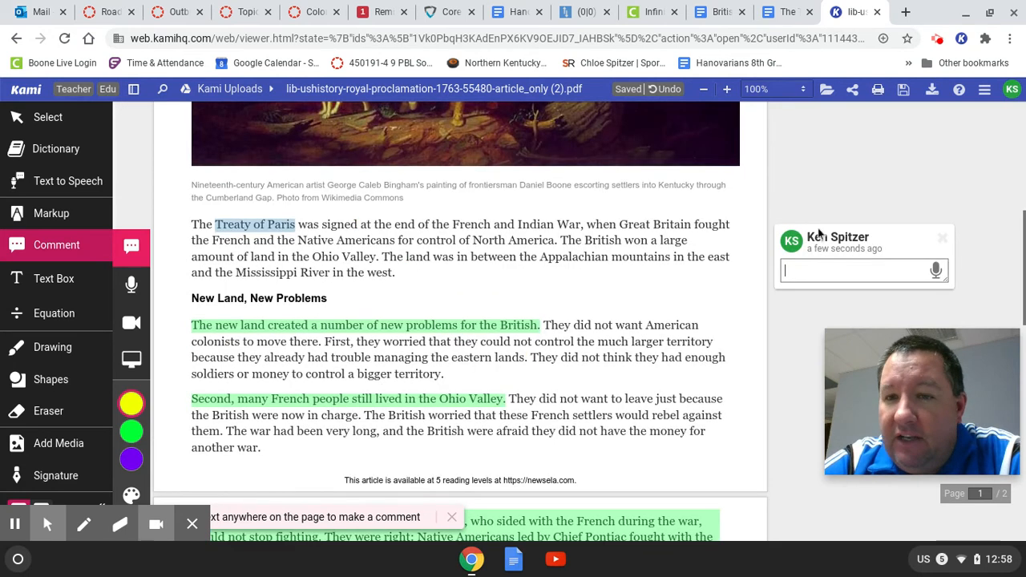
{"action": "type", "text": "What is the Treaty of Paris"}
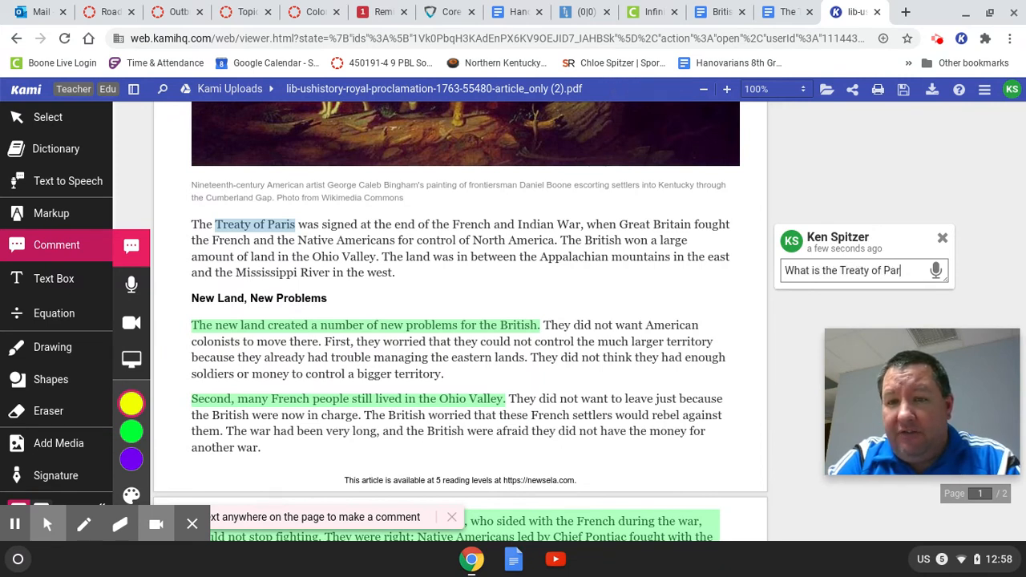
{"action": "left_click", "coordinate": [797, 298]}
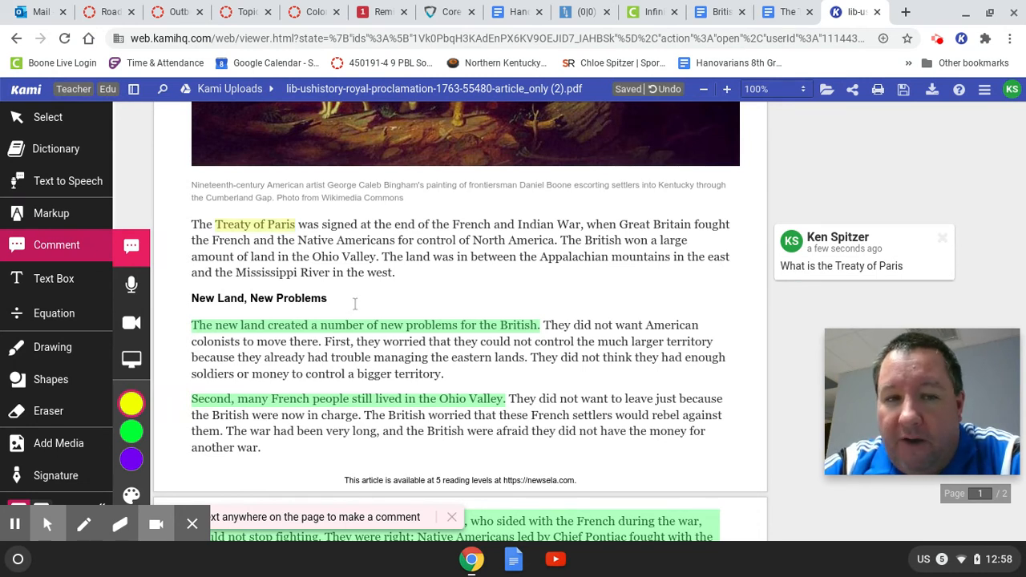
Add the blue text box "This is why they made the new law." and position it just above the first highlighted sentence under "New Land, New Problems".
{"action": "scroll", "coordinate": [355, 303], "scroll_direction": "down", "scroll_amount": 3}
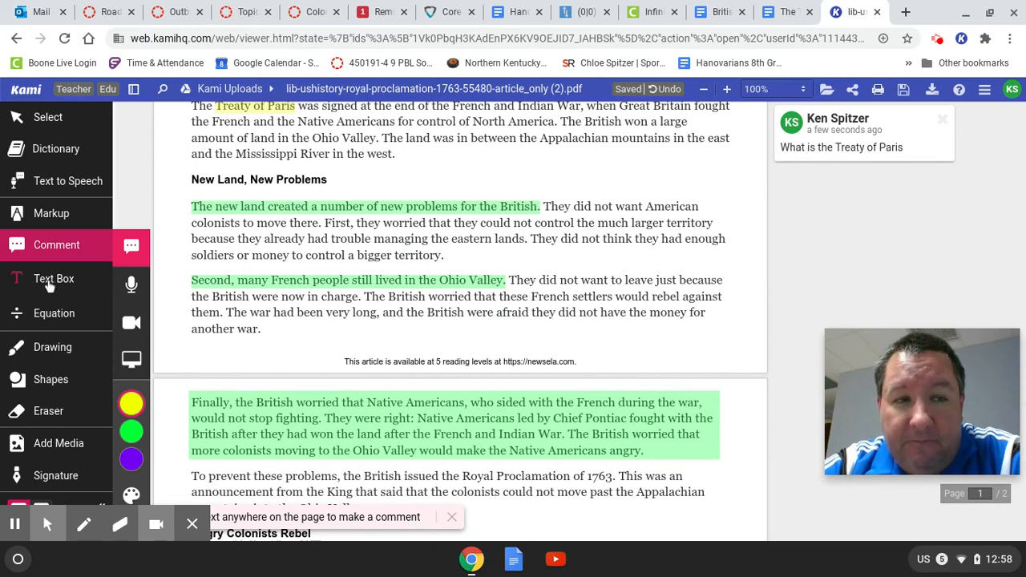
{"action": "left_click", "coordinate": [50, 287]}
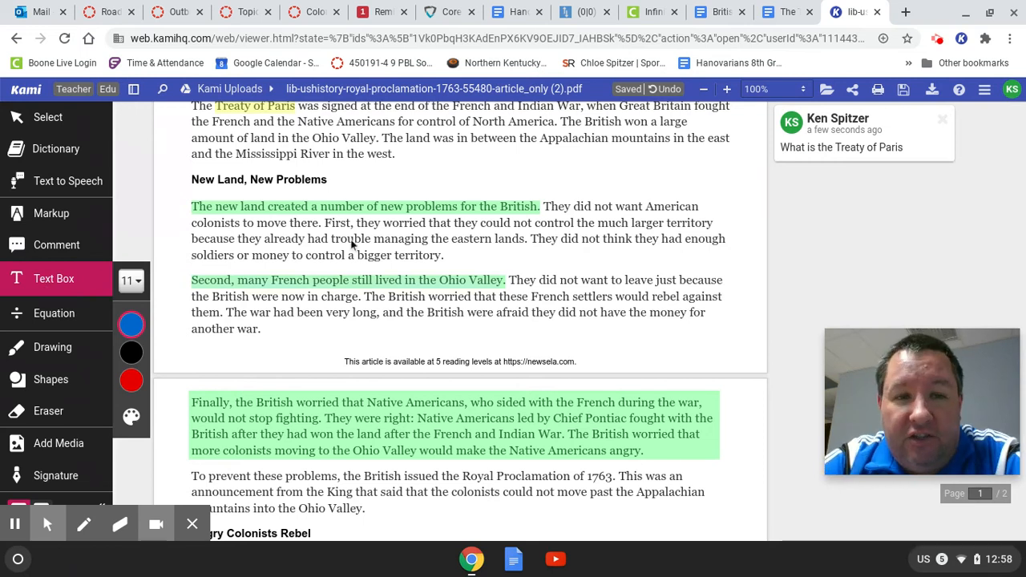
{"action": "left_click", "coordinate": [444, 189]}
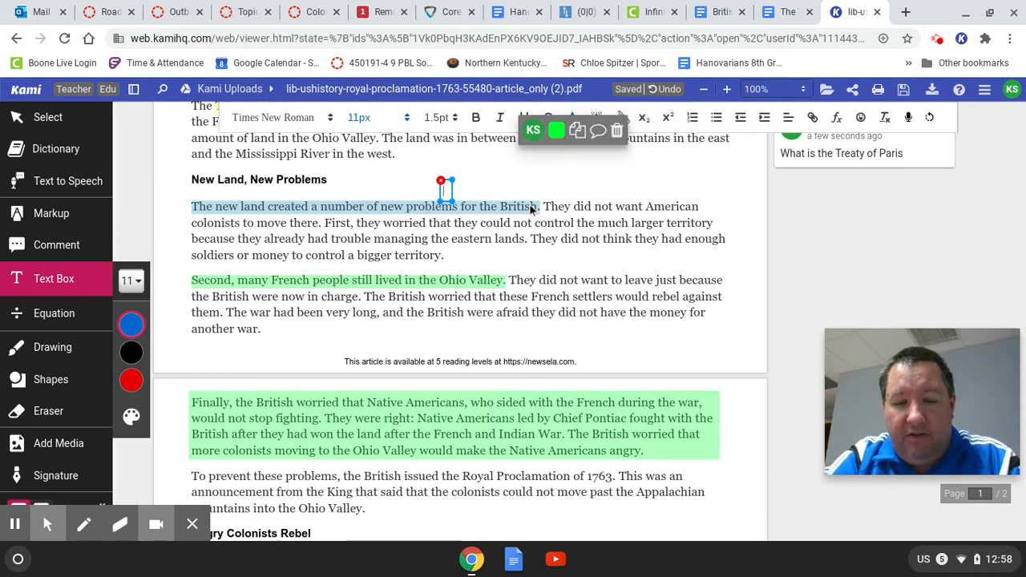
{"action": "type", "text": "This is"}
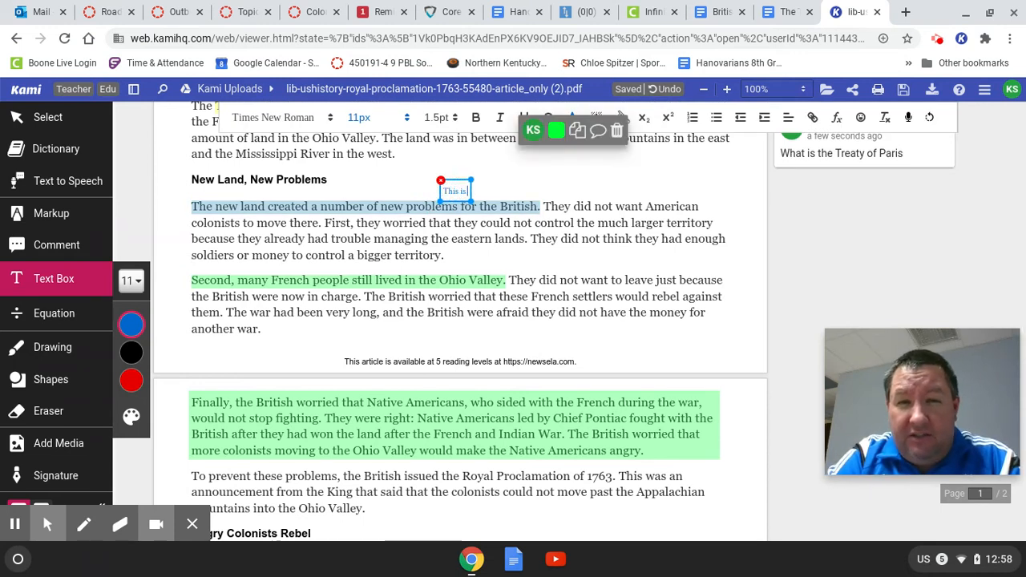
{"action": "type", "text": " why they made the new law"}
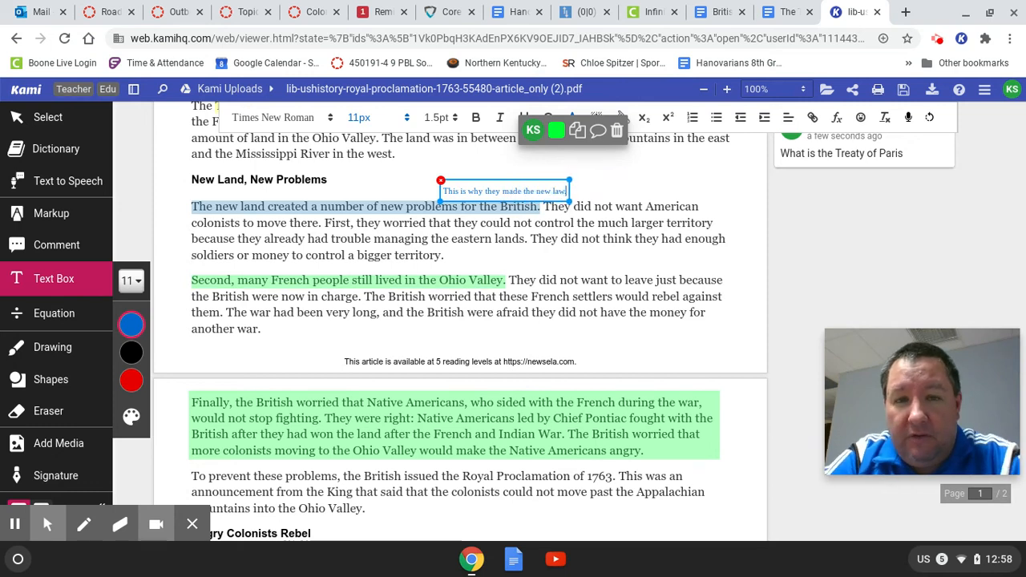
{"action": "type", "text": "."}
{"action": "key", "text": "Return"}
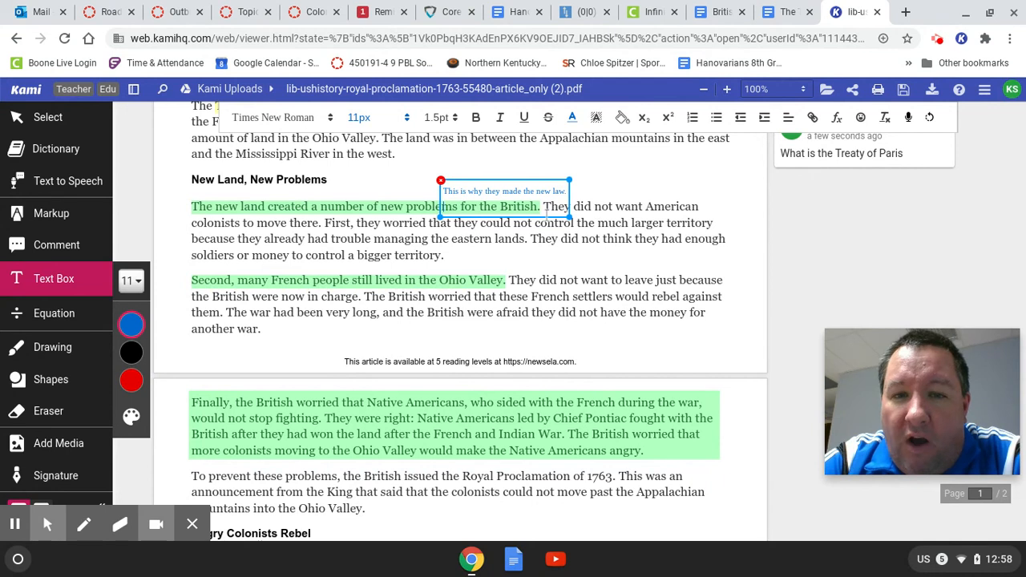
{"action": "left_click", "coordinate": [630, 186]}
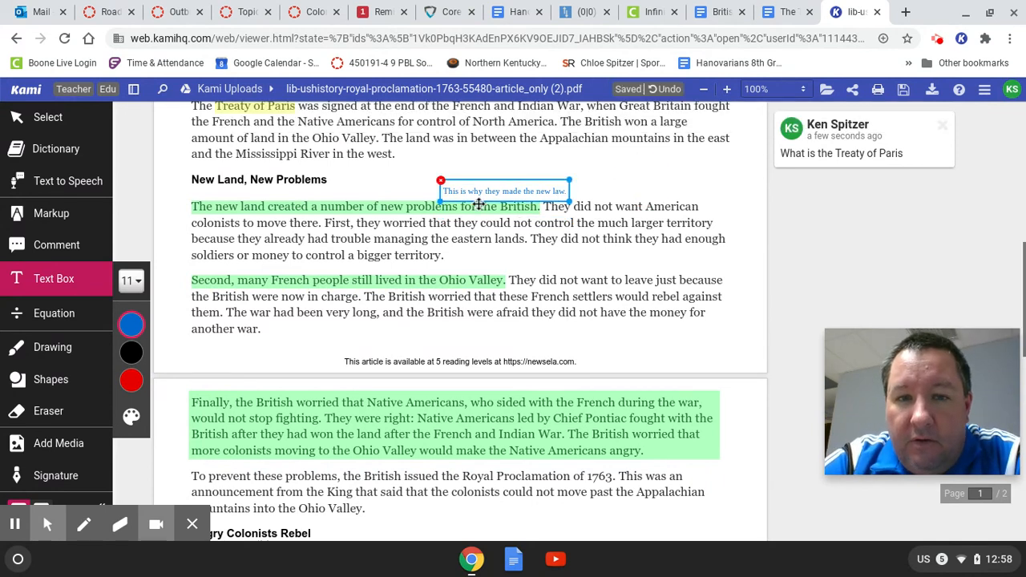
{"action": "left_click_drag", "start_coordinate": [469, 181], "coordinate": [439, 185]}
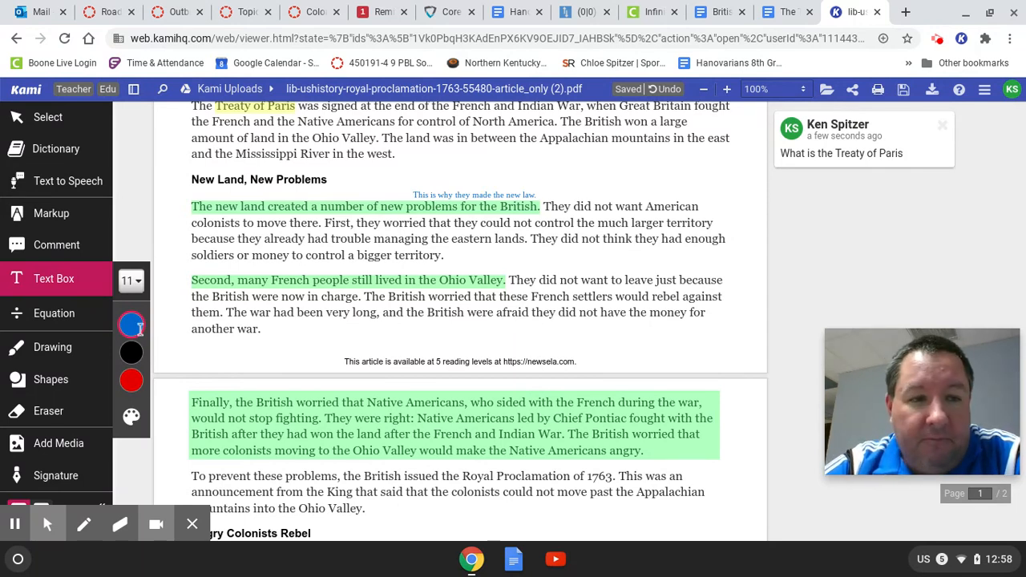
Draw a small red freehand loop over the word "not" beside the first green-highlighted sentence and erase it.
{"action": "left_click", "coordinate": [59, 317]}
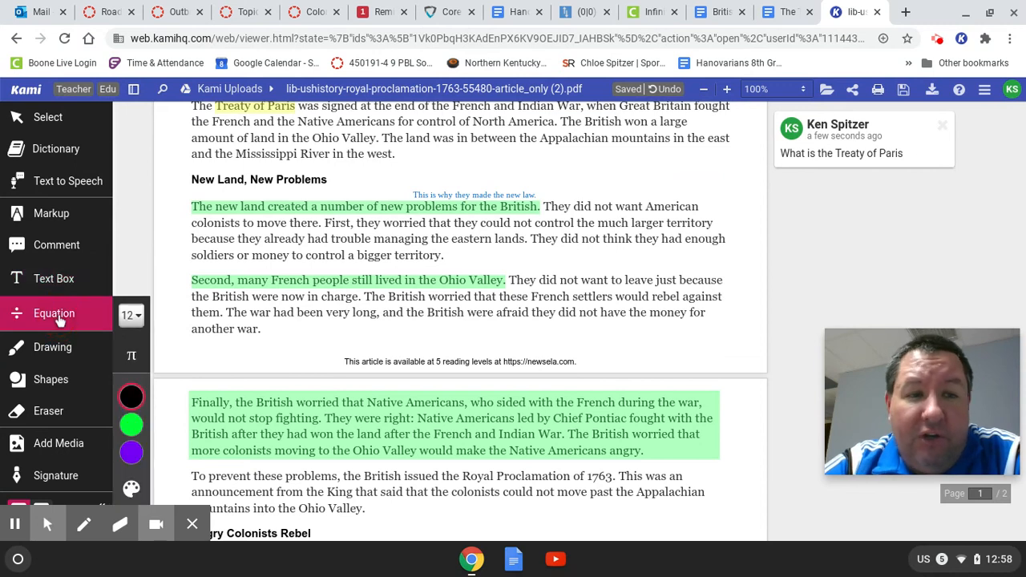
{"action": "left_click", "coordinate": [54, 357]}
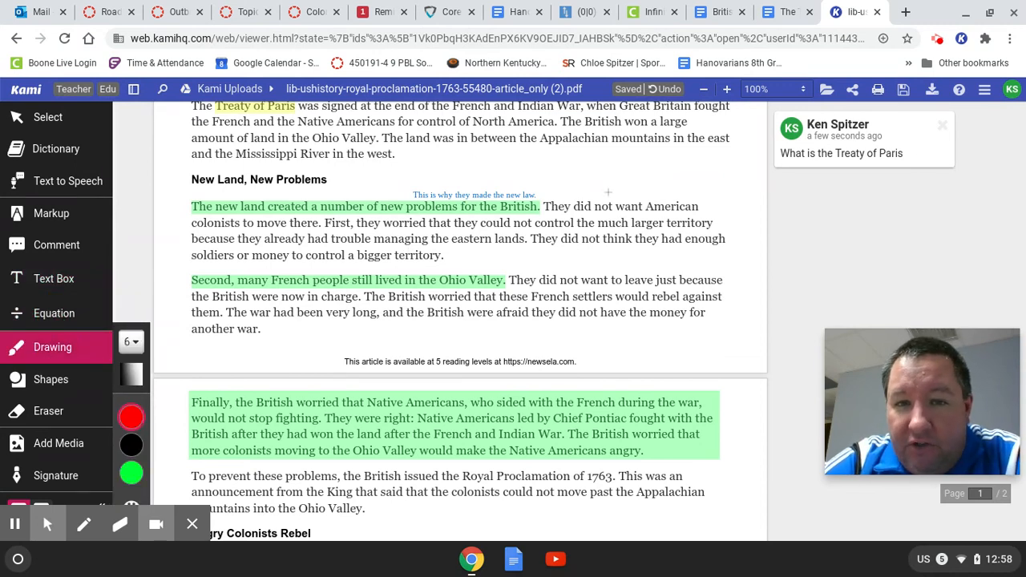
{"action": "mouse_move", "coordinate": [599, 197]}
{"action": "left_mouse_down"}
{"action": "mouse_move", "coordinate": [592, 207]}
{"action": "mouse_move", "coordinate": [607, 214]}
{"action": "mouse_move", "coordinate": [614, 206]}
{"action": "mouse_move", "coordinate": [600, 196]}
{"action": "left_mouse_up"}
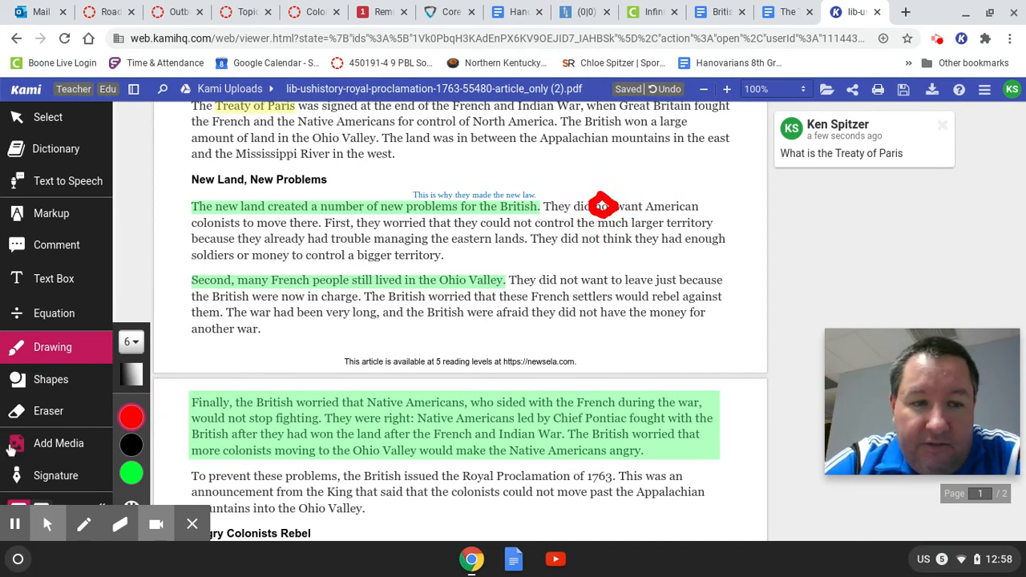
{"action": "left_click", "coordinate": [51, 414]}
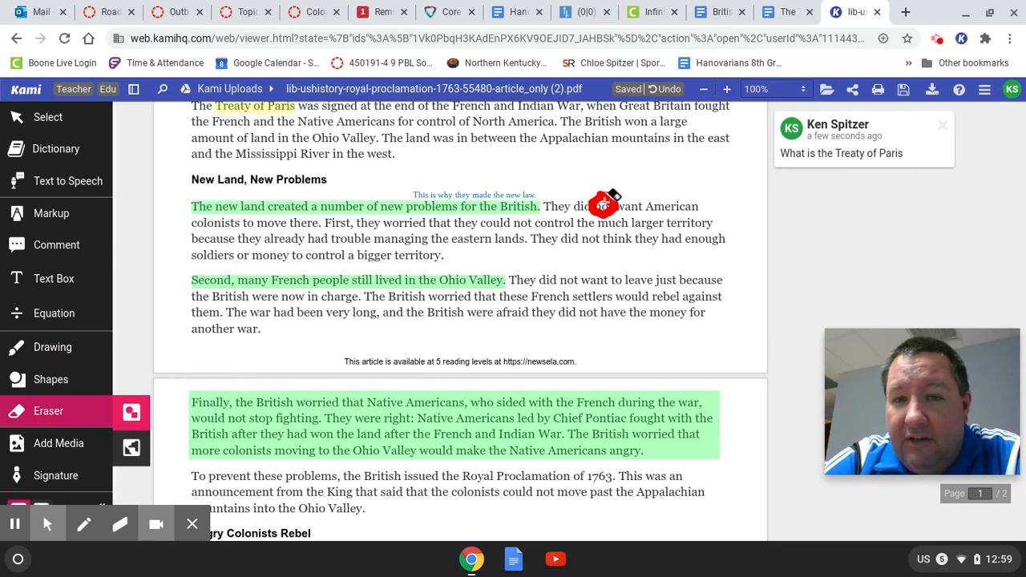
{"action": "left_click", "coordinate": [612, 195]}
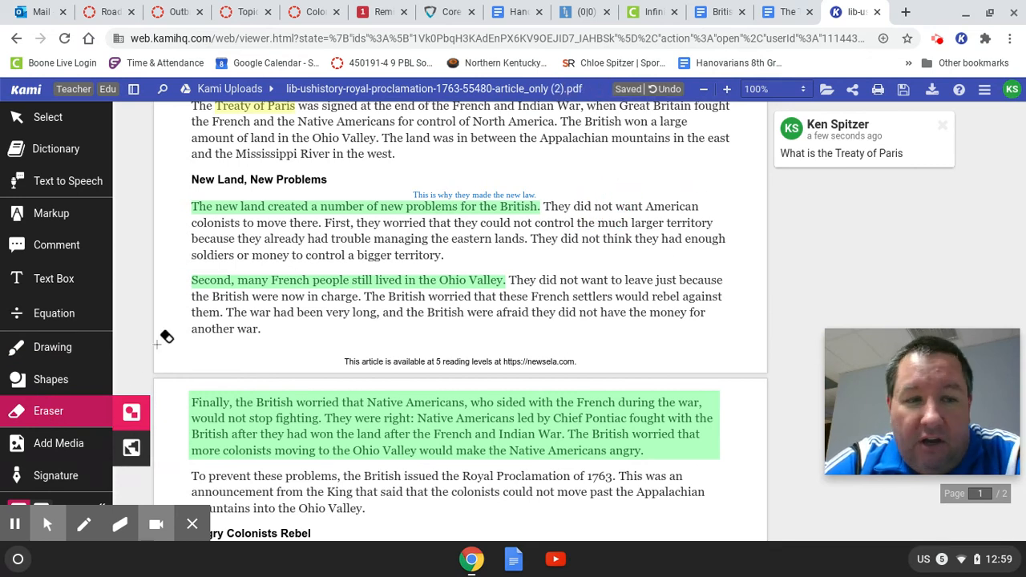
Strike through "French settlers" and underline "British were afraid" in the paragraph starting with "Second".
{"action": "left_click", "coordinate": [50, 215]}
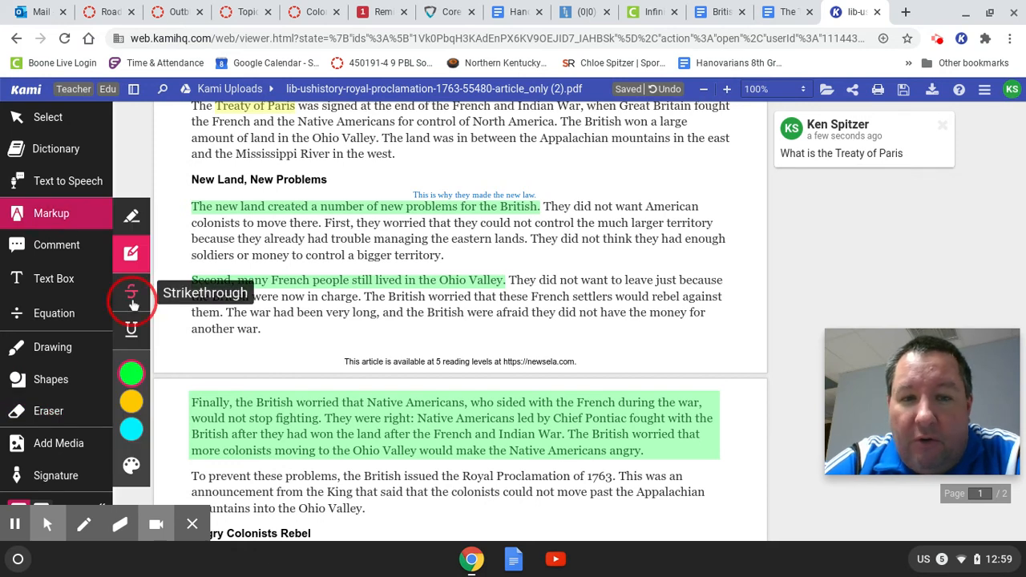
{"action": "left_click", "coordinate": [132, 301]}
{"action": "left_click_drag", "start_coordinate": [533, 296], "coordinate": [626, 305]}
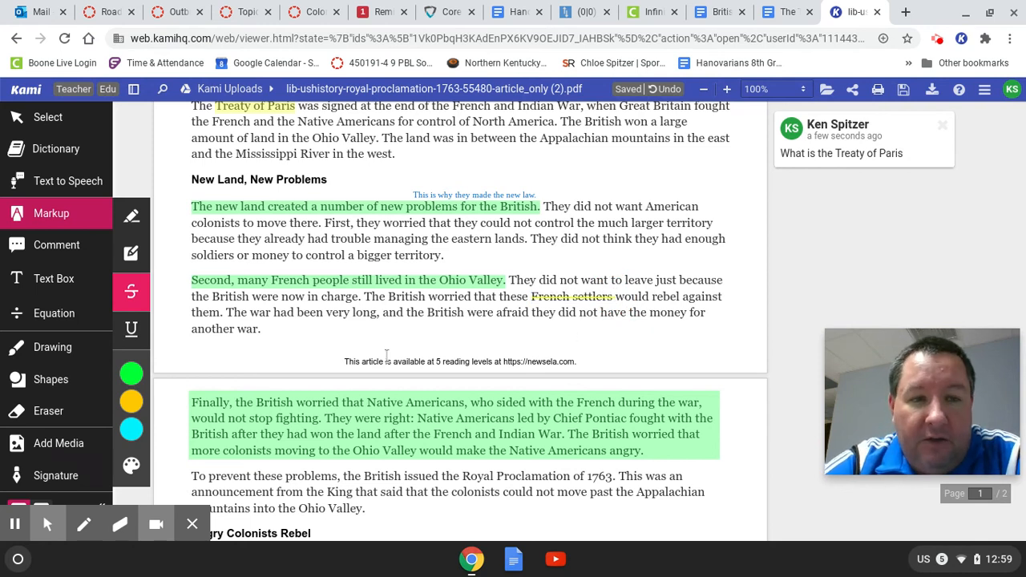
{"action": "left_click", "coordinate": [128, 333]}
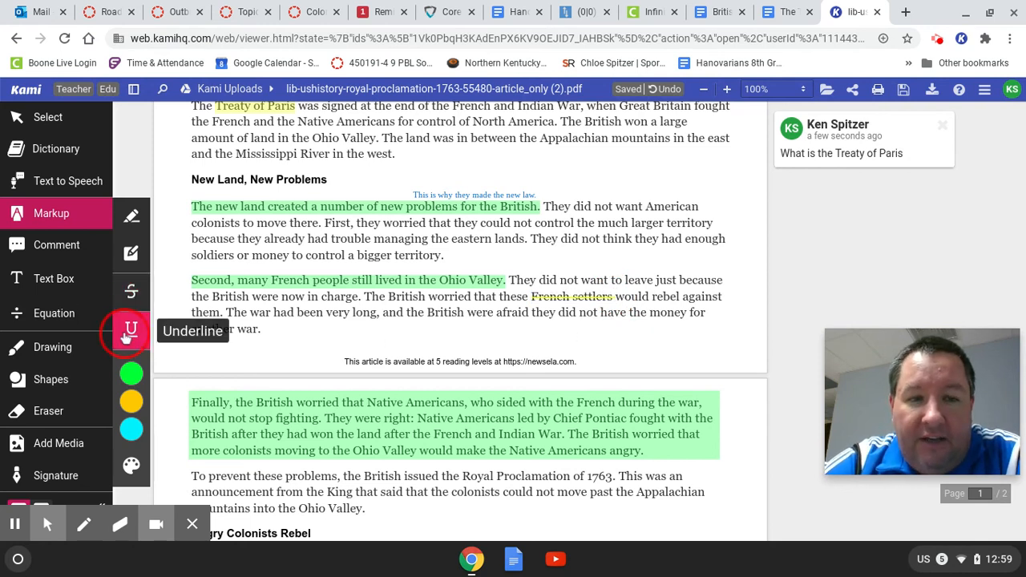
{"action": "left_click", "coordinate": [431, 314]}
{"action": "left_click_drag", "start_coordinate": [431, 314], "coordinate": [532, 316]}
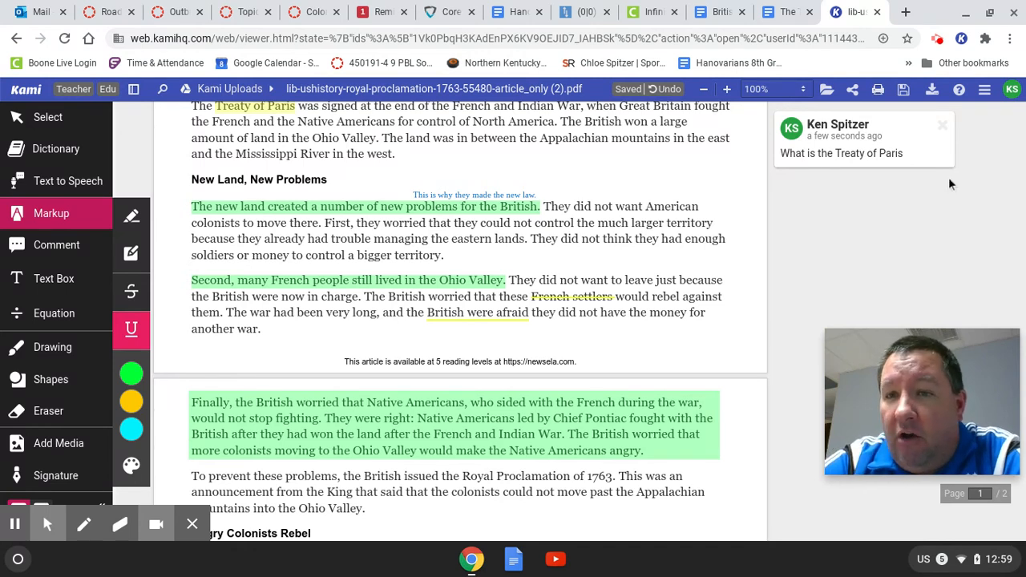
Export all pages with all annotations as a PDF to Google Drive, and select the exported file in Drive's Kami Uploads folder.
{"action": "left_click", "coordinate": [935, 93]}
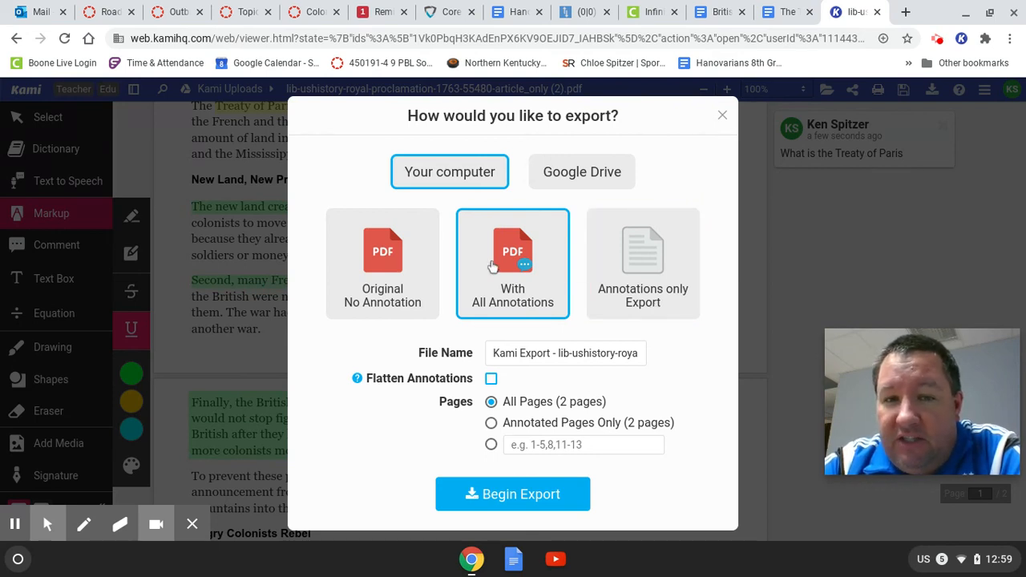
{"action": "left_click", "coordinate": [580, 170]}
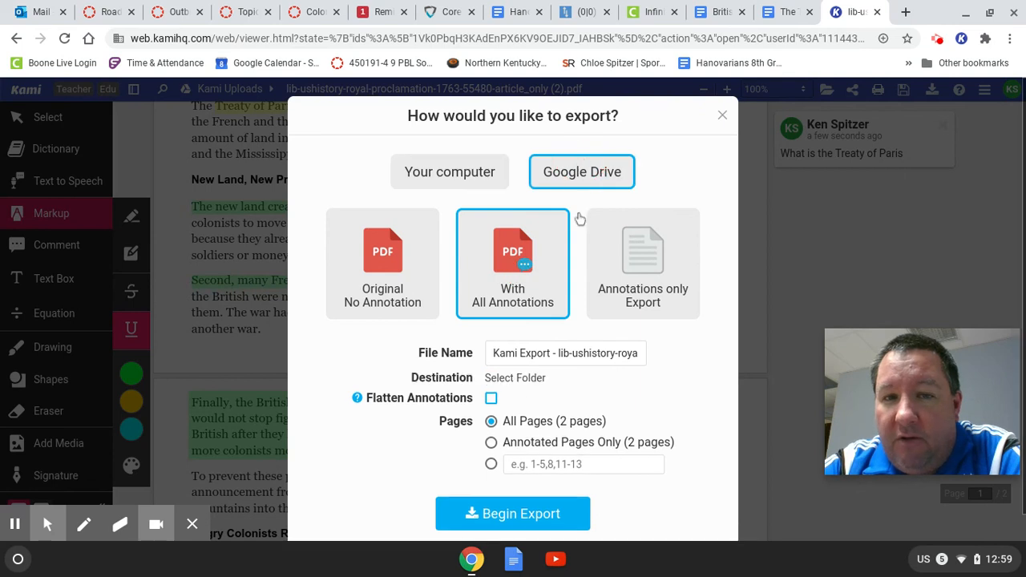
{"action": "left_click", "coordinate": [513, 516]}
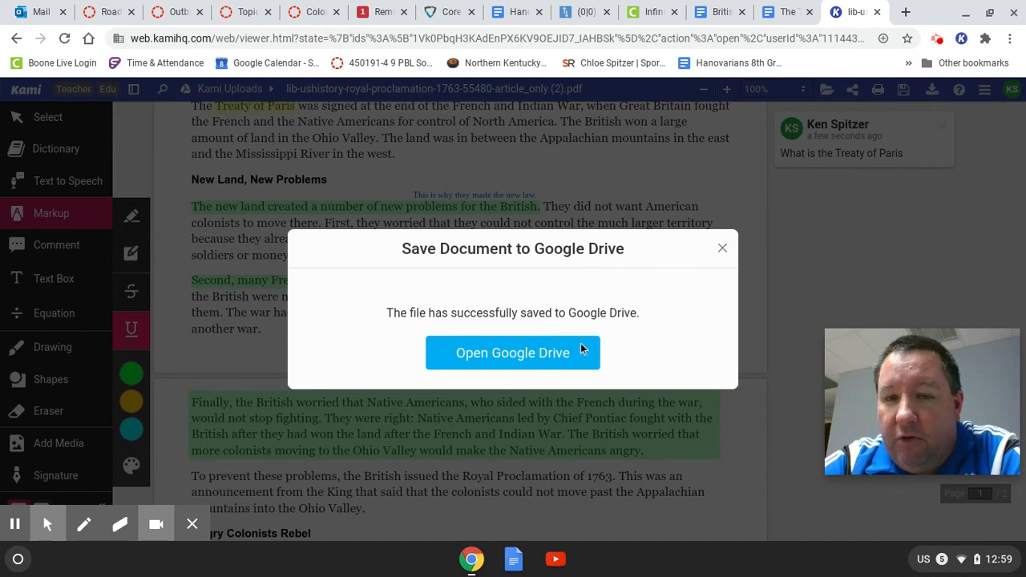
{"action": "left_click", "coordinate": [545, 353]}
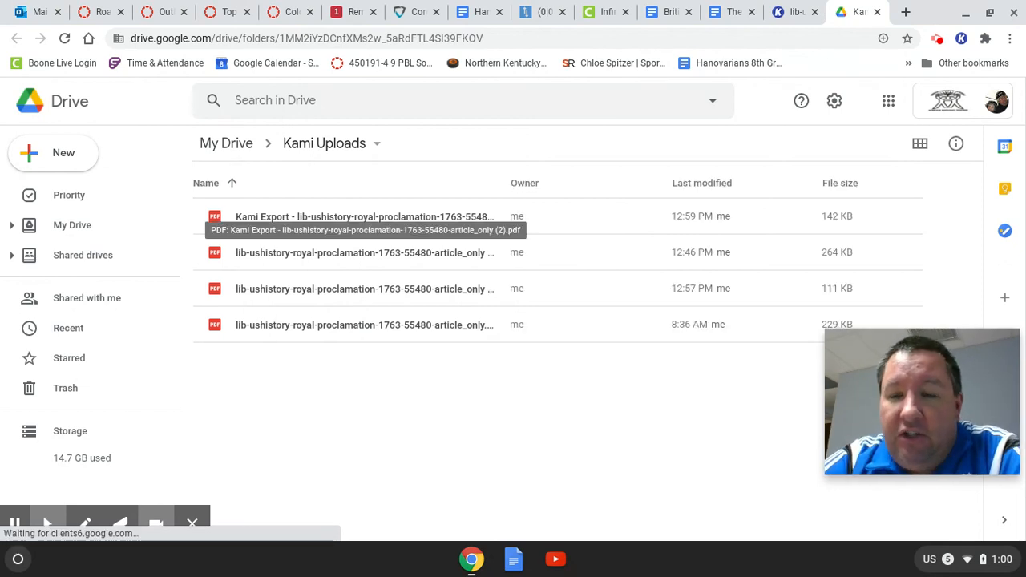
{"action": "left_click", "coordinate": [212, 217]}
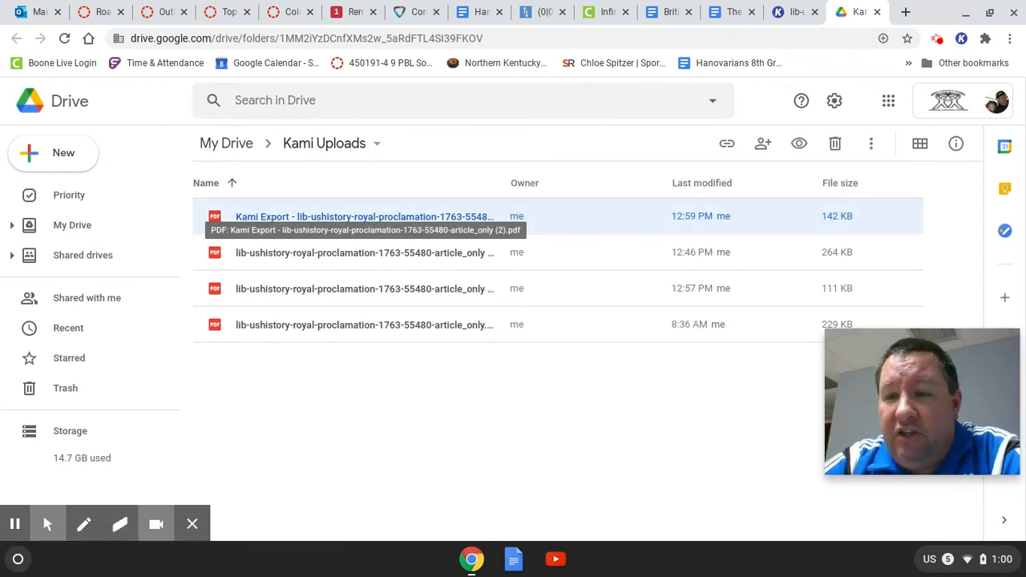